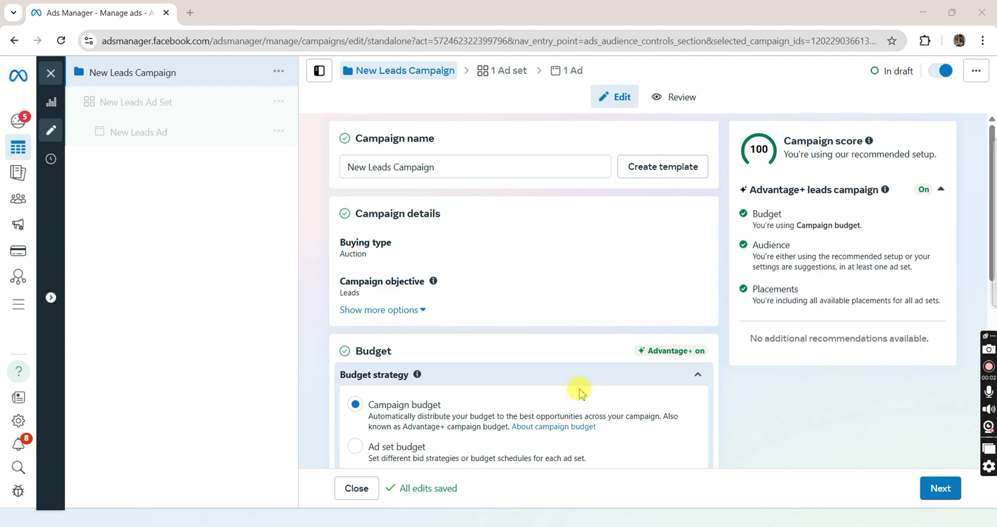
Step: Switch the budget strategy to ad set budget, turning off Advantage+ campaign budget
click(383, 287)
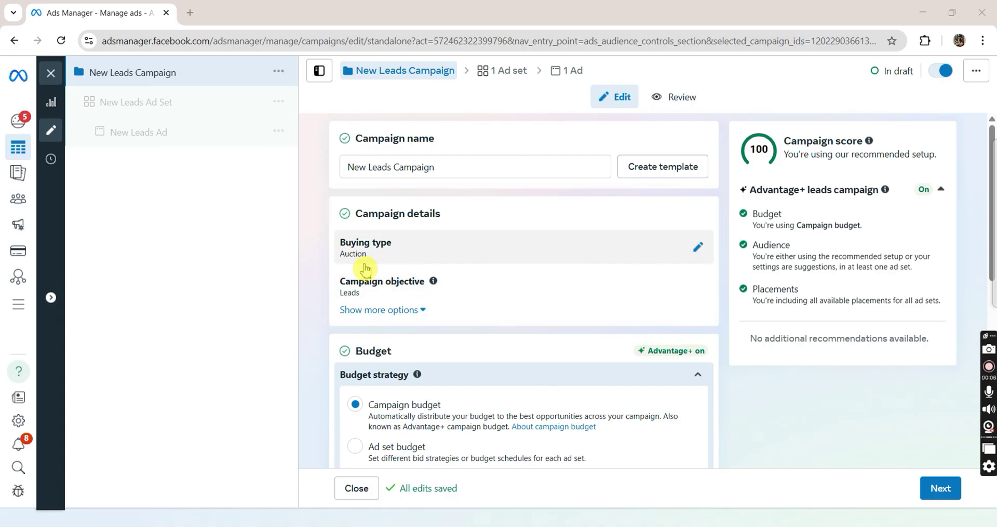
scroll(367, 265, down, 1)
scroll(367, 266, down, 2)
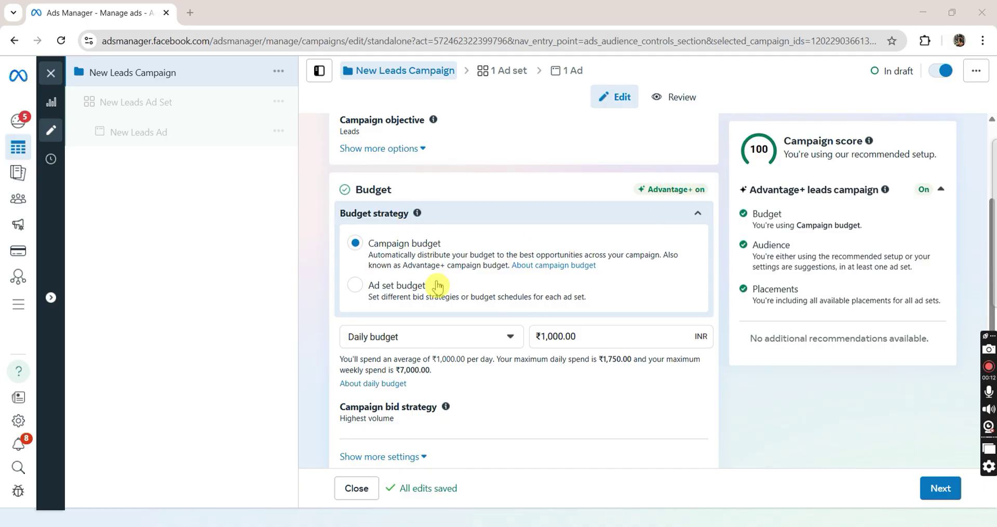
click(356, 286)
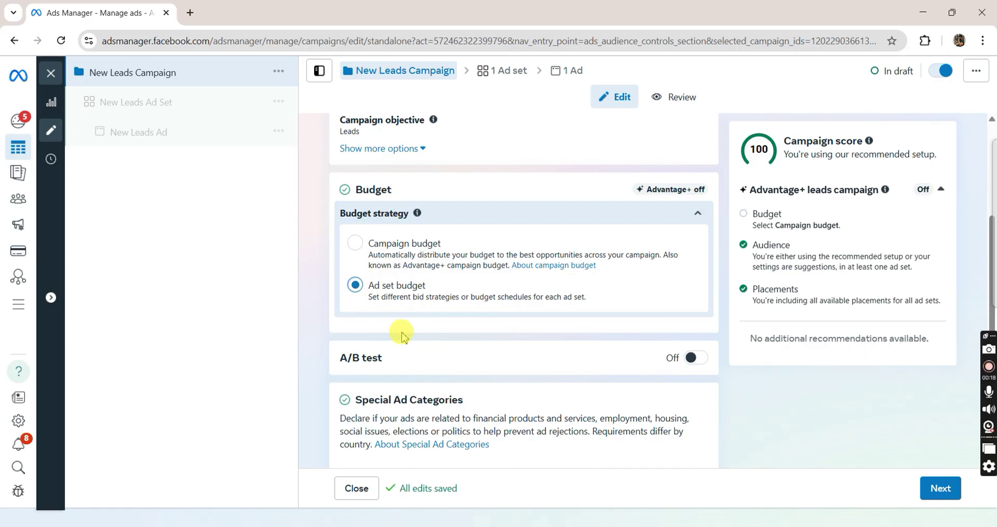
scroll(402, 333, down, 2)
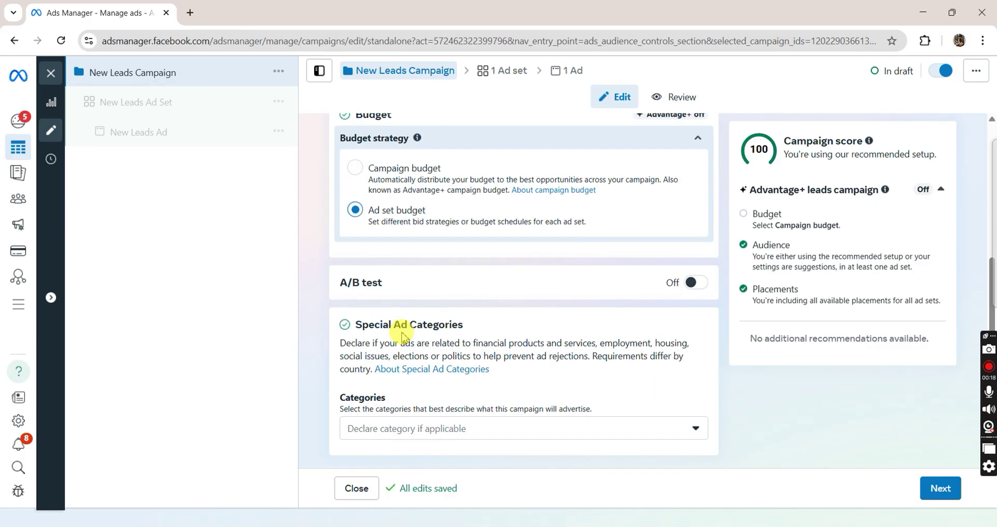
Step: Continue to the New Leads Ad Set settings and look through its options
click(939, 488)
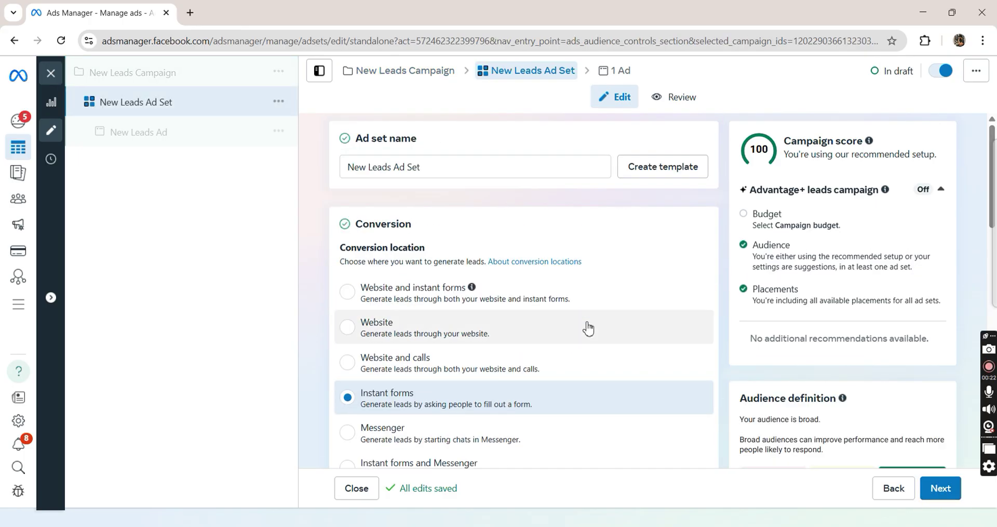
scroll(457, 372, down, 10)
scroll(457, 372, down, 10)
scroll(457, 372, up, 3)
scroll(457, 372, up, 5)
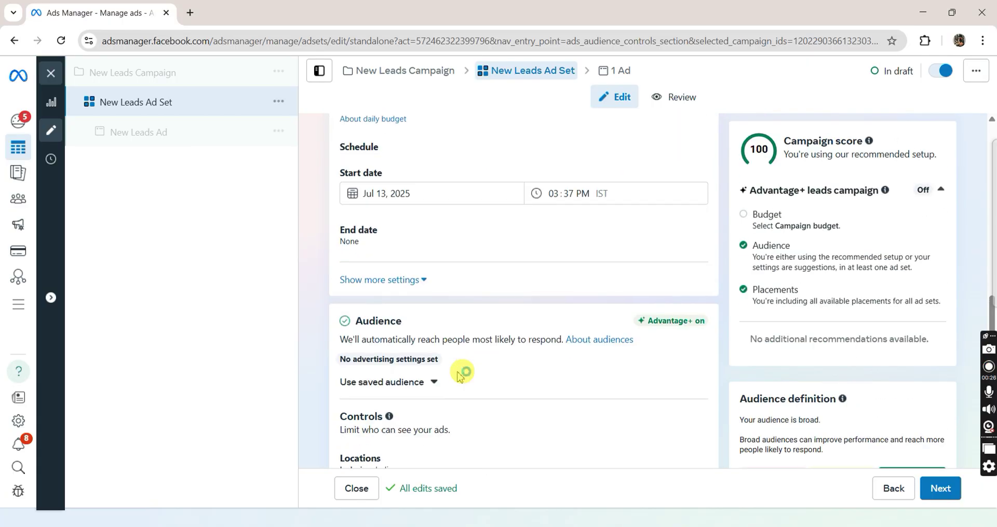
scroll(459, 371, down, 3)
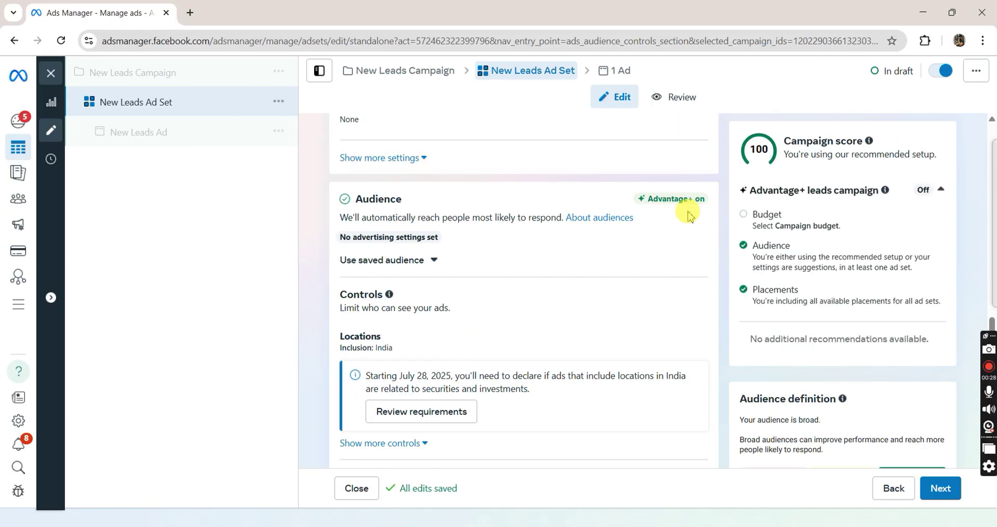
scroll(445, 312, down, 1)
scroll(445, 311, down, 1)
scroll(444, 317, down, 1)
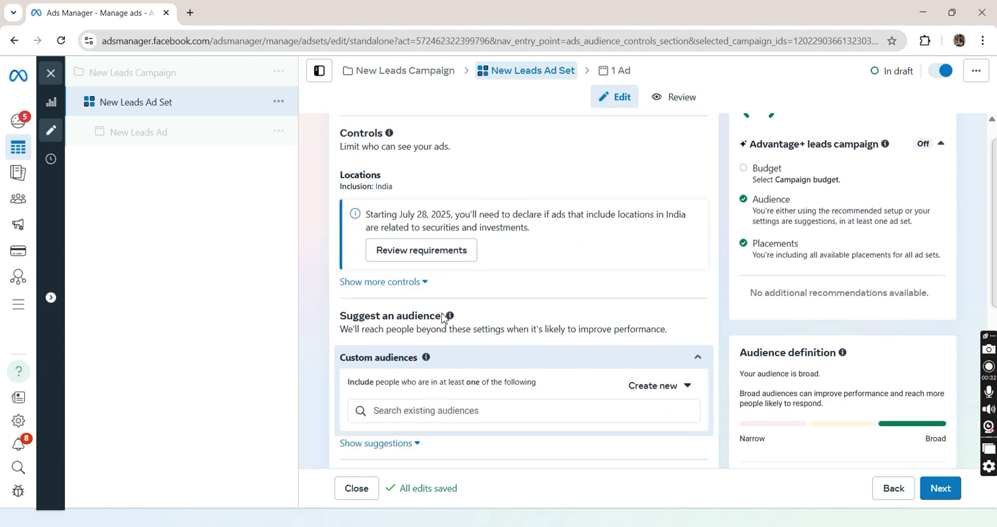
scroll(444, 317, down, 1)
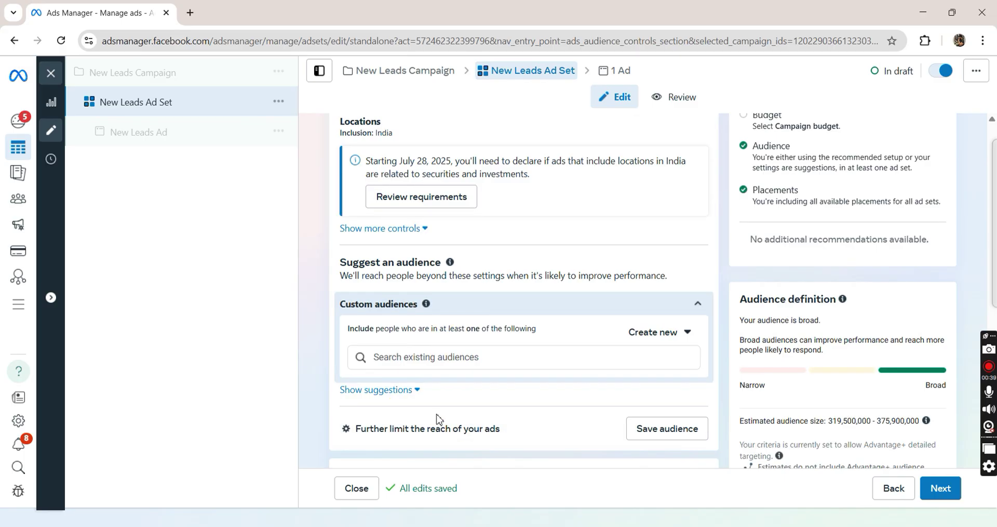
scroll(428, 432, down, 1)
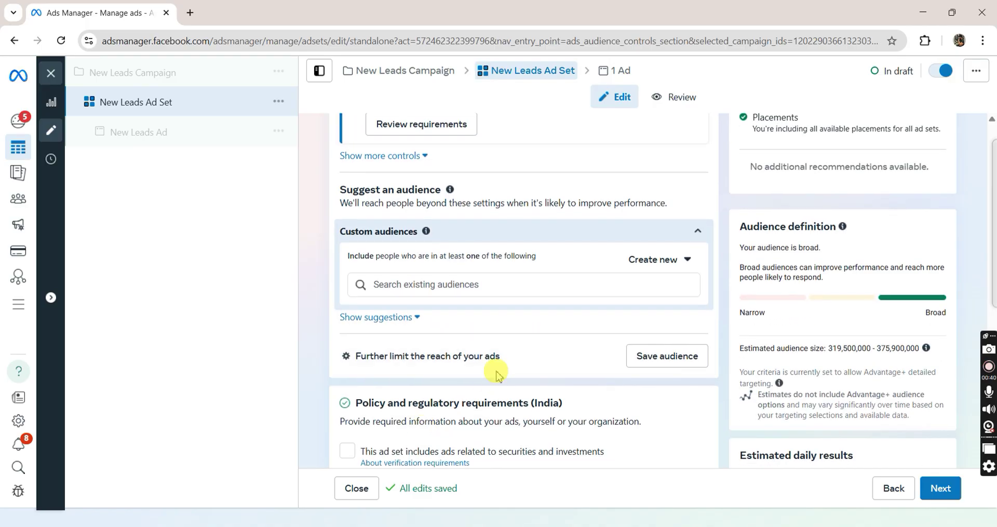
Step: Choose 'Further limit the reach of your ads' in the Audience section
scroll(496, 370, up, 2)
scroll(496, 370, up, 1)
scroll(496, 370, up, 1)
scroll(496, 370, up, 1)
scroll(496, 370, down, 1)
scroll(496, 371, down, 2)
scroll(498, 372, down, 1)
click(408, 368)
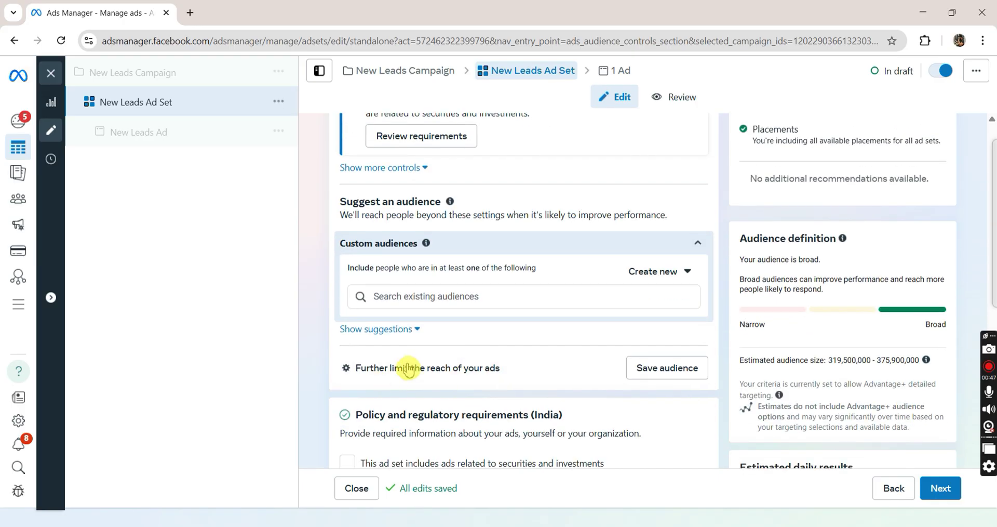
Step: Confirm switching the ad set audience to manual controls
click(437, 370)
click(529, 300)
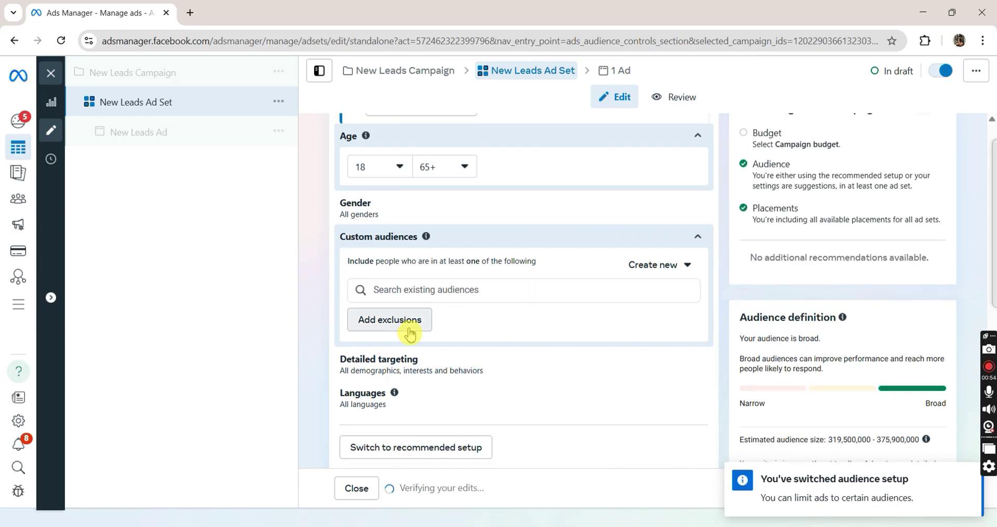
scroll(410, 335, up, 3)
scroll(410, 334, up, 1)
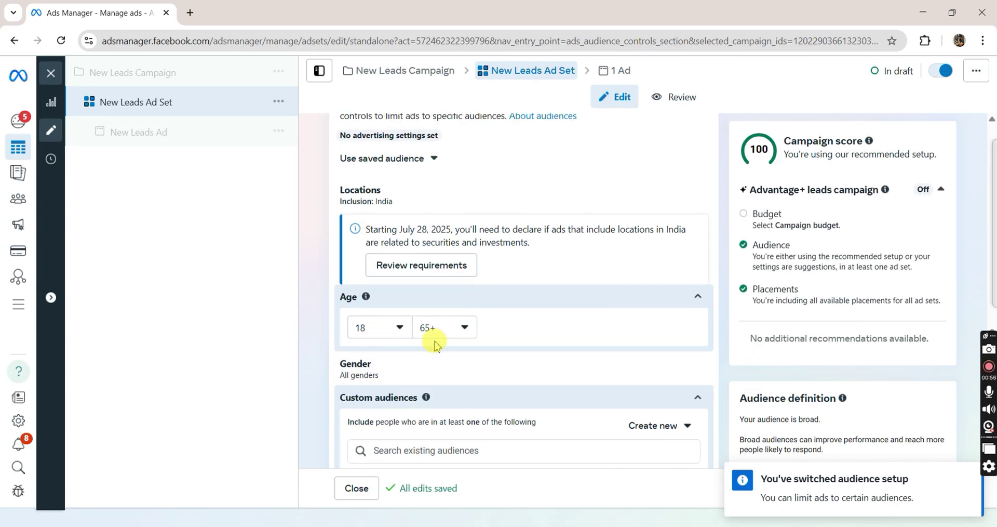
Step: Set the audience age range to 33 minimum and 50 maximum
click(394, 334)
scroll(401, 288, down, 3)
scroll(404, 289, down, 3)
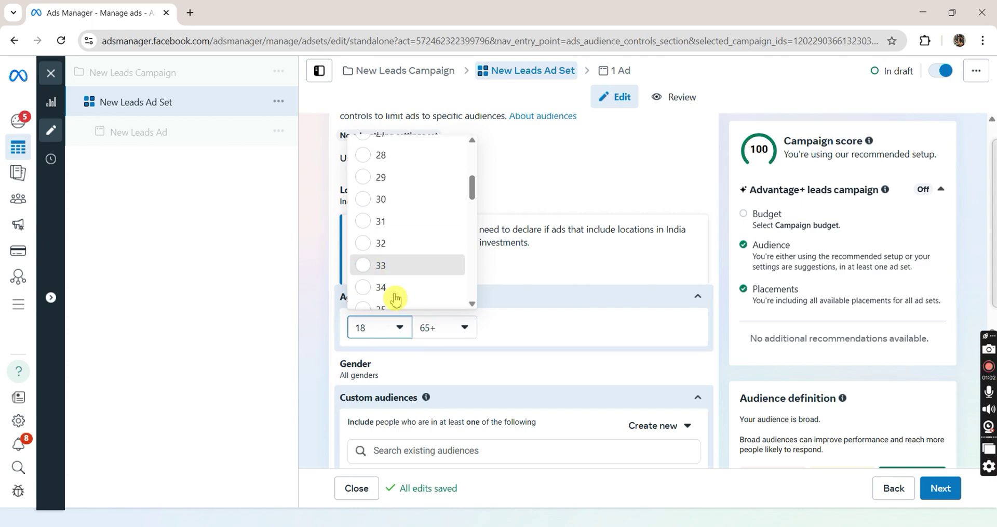
click(395, 268)
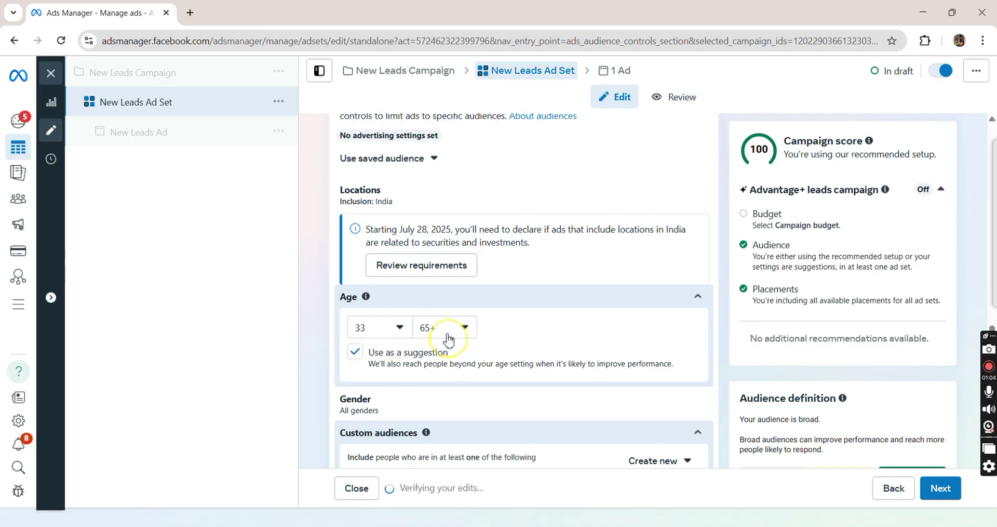
click(445, 332)
scroll(450, 265, up, 3)
scroll(450, 265, up, 2)
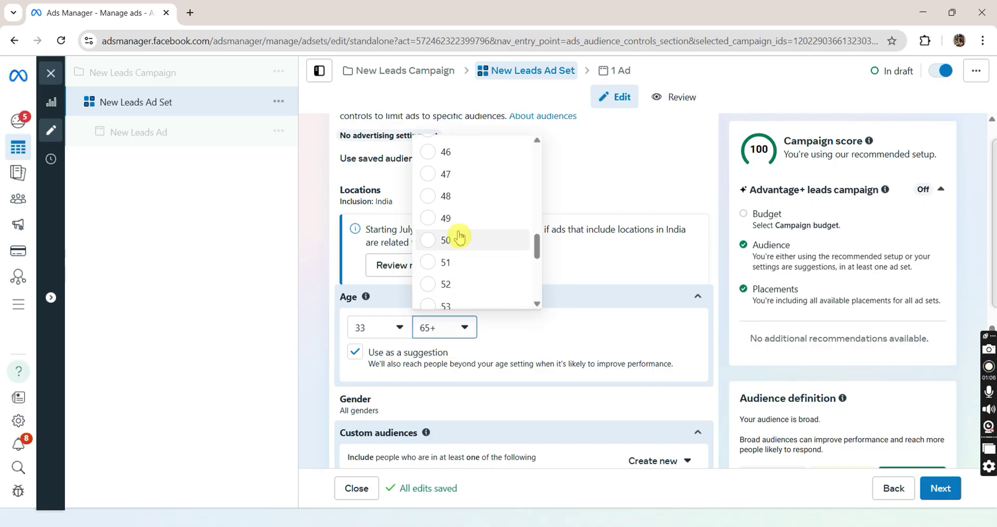
click(452, 240)
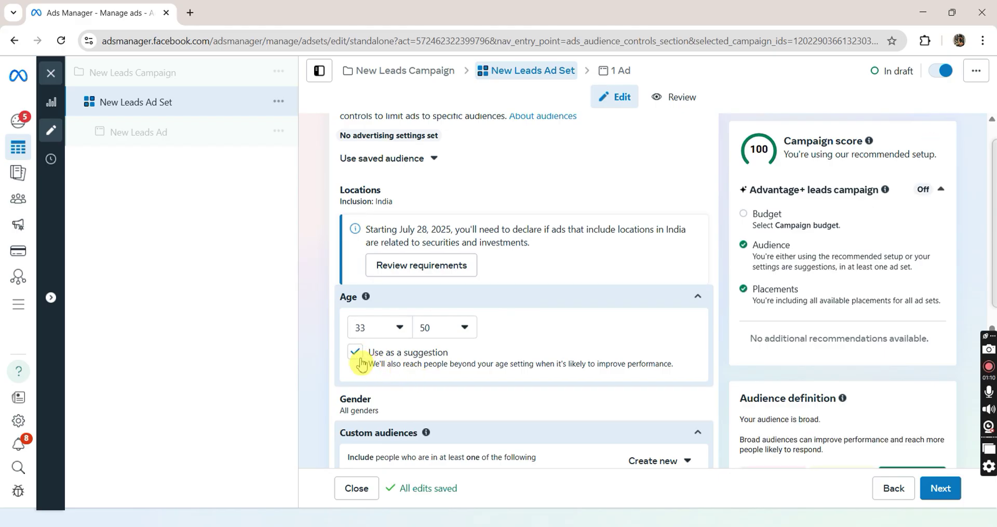
scroll(397, 364, up, 1)
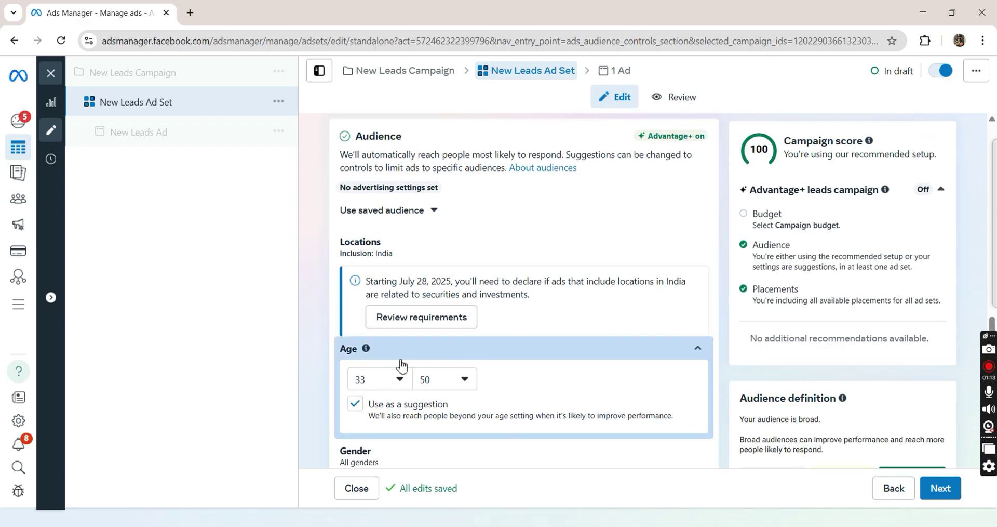
click(356, 404)
scroll(358, 413, down, 2)
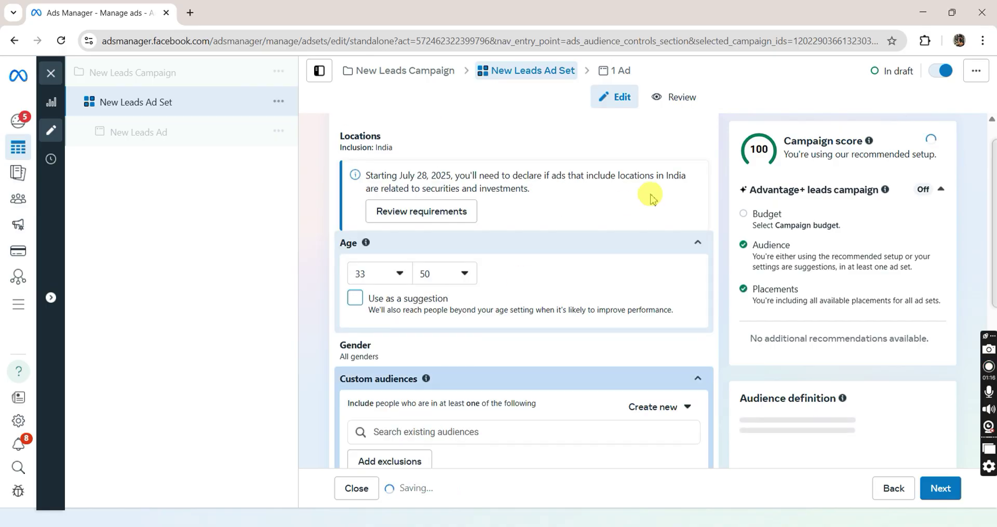
scroll(606, 232, up, 7)
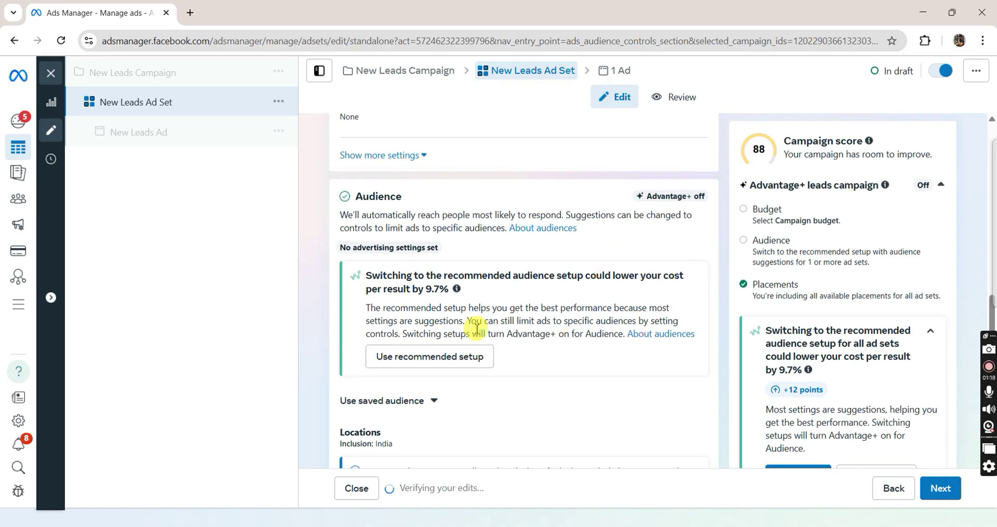
scroll(476, 311, down, 4)
scroll(476, 333, down, 3)
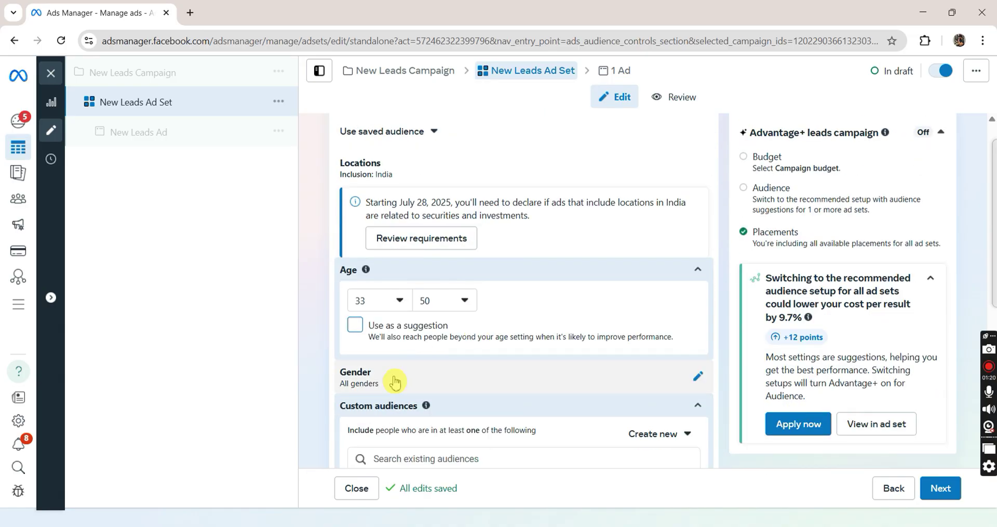
scroll(396, 383, down, 1)
scroll(395, 383, up, 2)
scroll(395, 383, up, 1)
scroll(395, 383, down, 1)
scroll(395, 382, down, 1)
scroll(394, 380, down, 1)
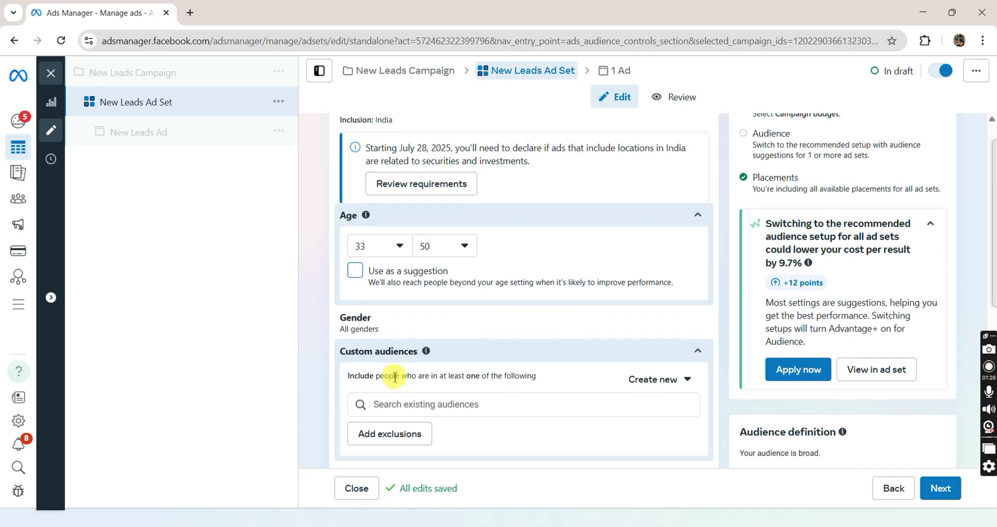
scroll(395, 377, down, 1)
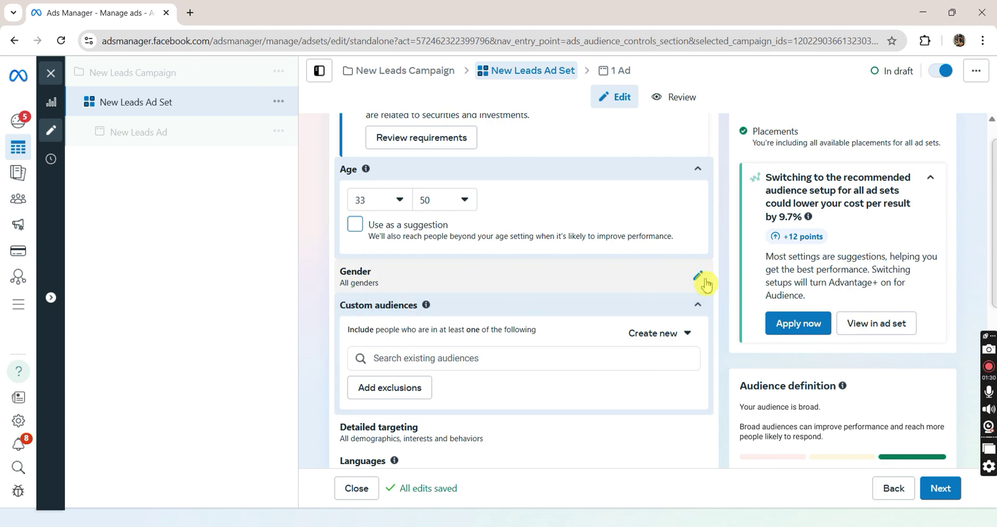
click(701, 277)
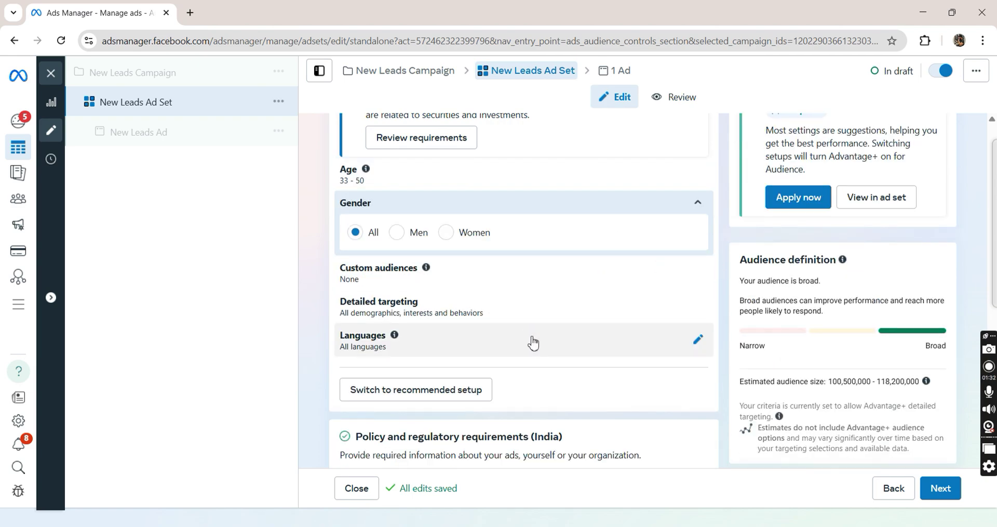
scroll(534, 343, down, 1)
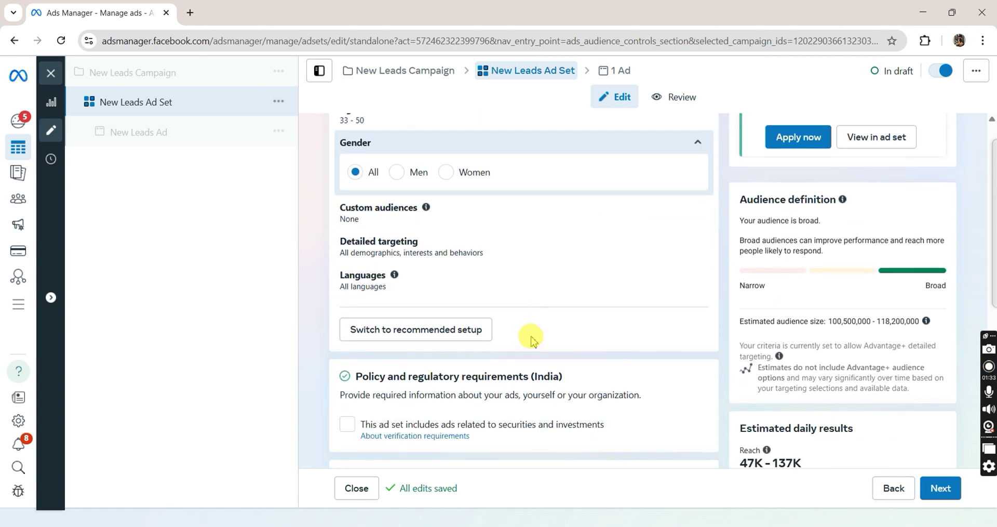
click(695, 248)
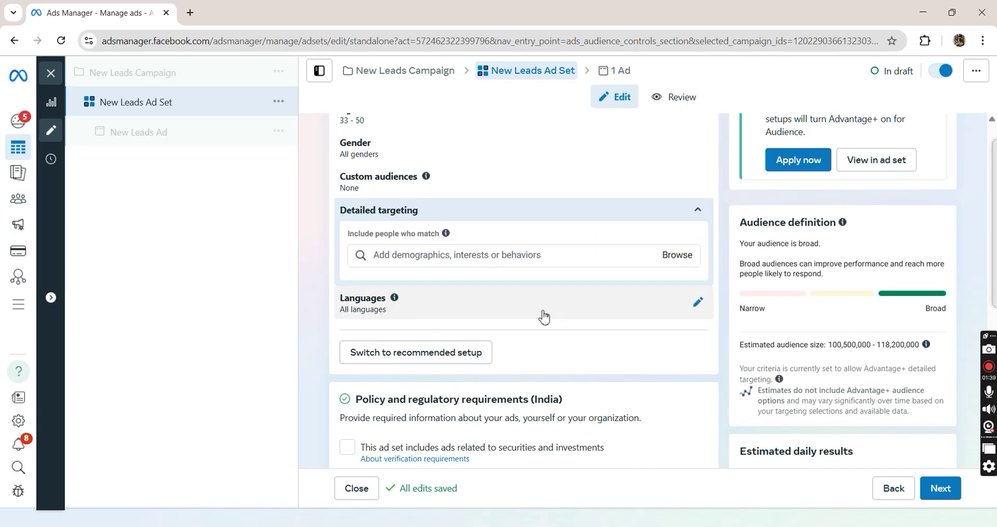
scroll(478, 308, up, 3)
scroll(476, 305, up, 3)
scroll(605, 321, up, 3)
scroll(457, 291, down, 3)
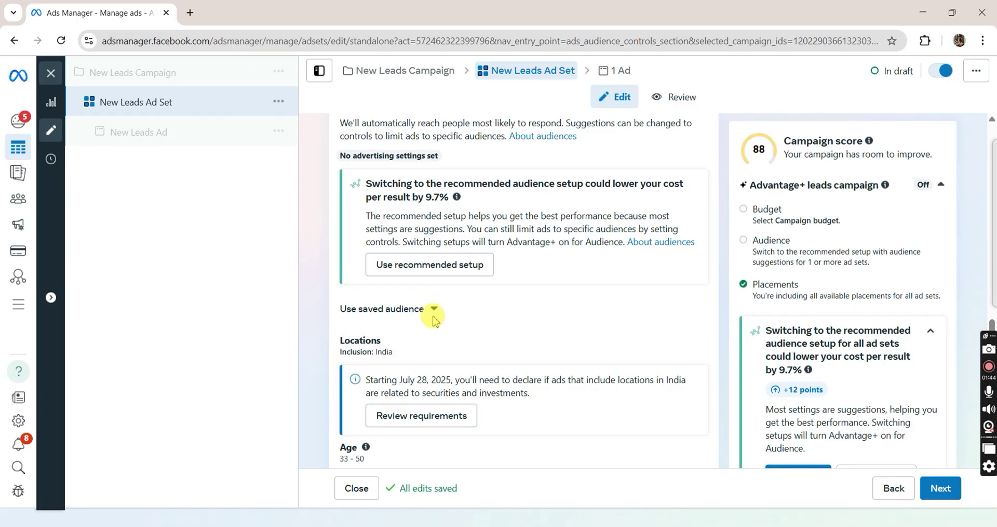
scroll(546, 280, up, 2)
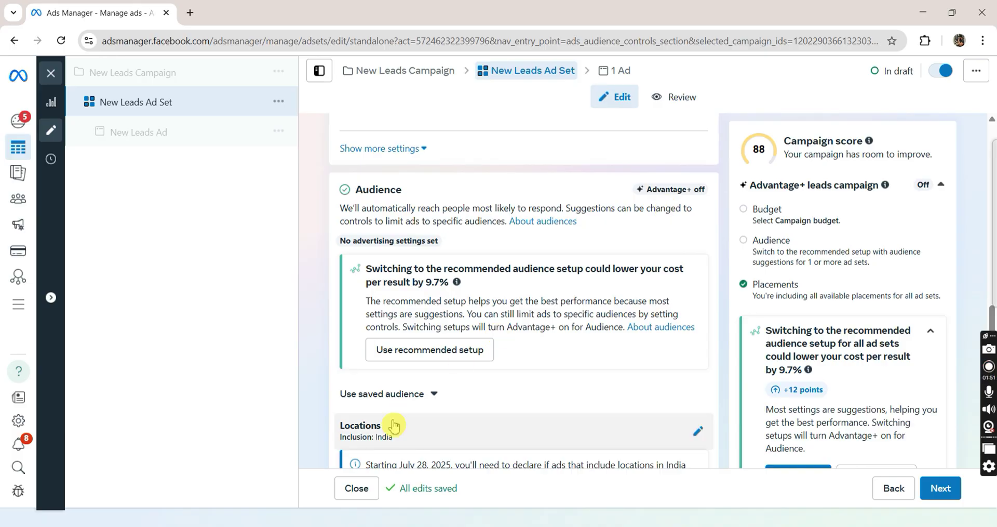
scroll(390, 421, down, 2)
scroll(434, 343, down, 1)
scroll(429, 373, down, 1)
scroll(413, 388, down, 2)
scroll(412, 388, down, 2)
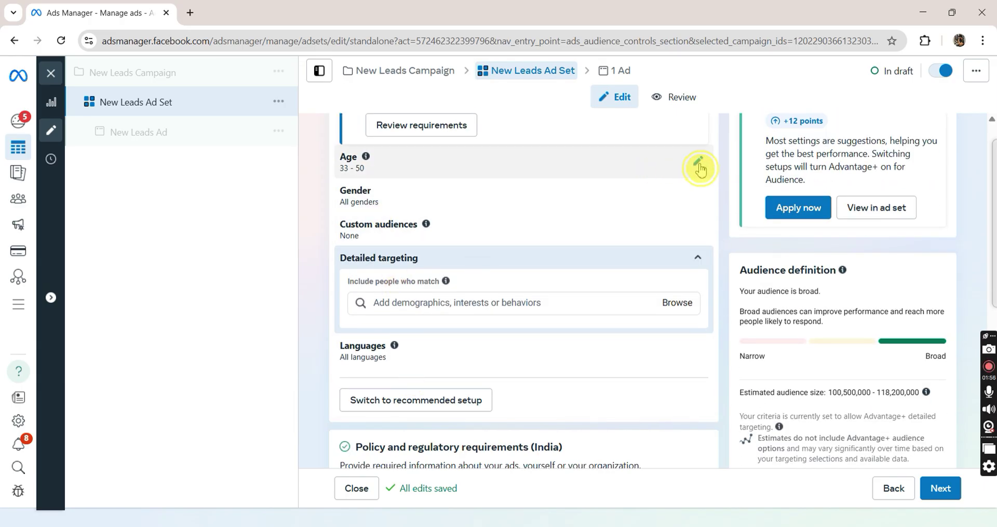
click(699, 161)
scroll(410, 231, up, 1)
scroll(408, 231, up, 1)
scroll(408, 230, up, 2)
scroll(689, 156, up, 2)
scroll(547, 266, down, 4)
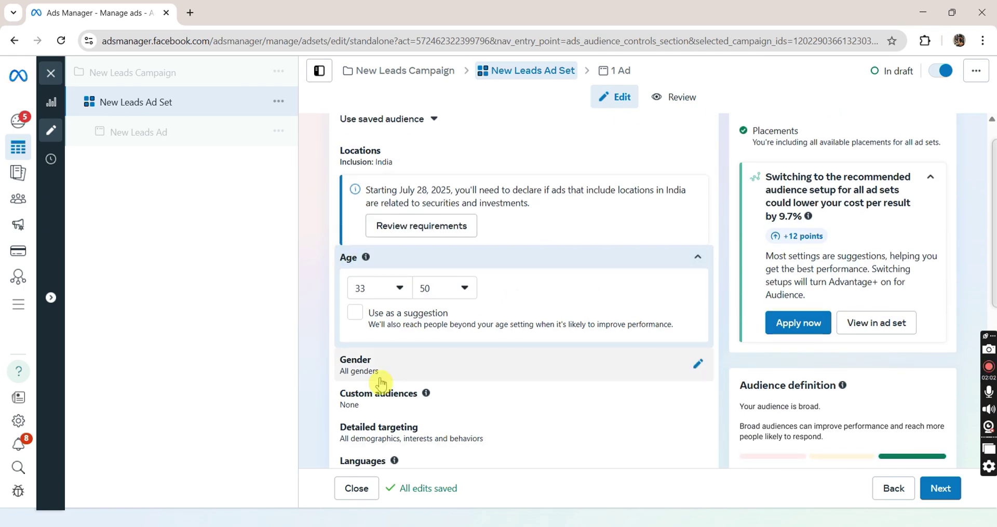
scroll(381, 382, down, 5)
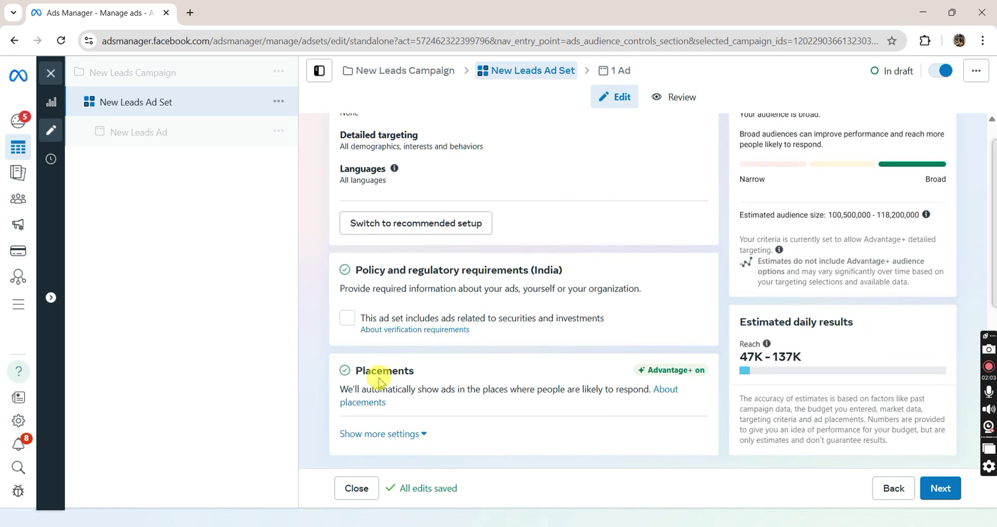
Step: Switch to manual placement controls and exclude Stories and Reels placements
click(402, 435)
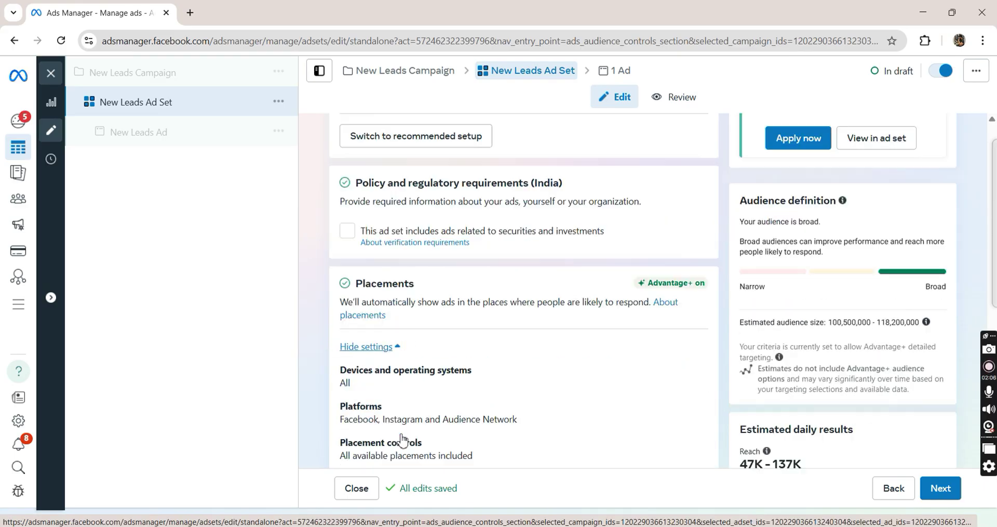
scroll(401, 440, down, 4)
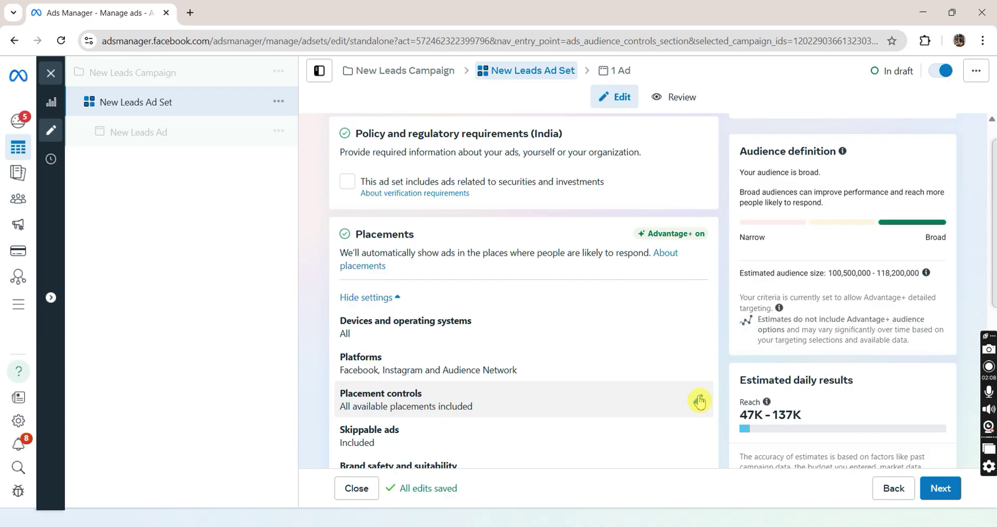
click(700, 401)
scroll(514, 363, down, 5)
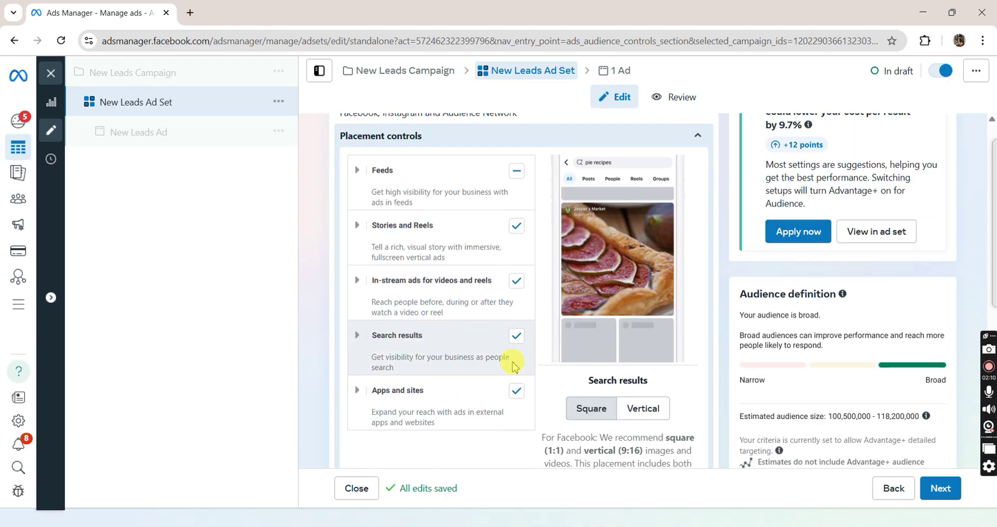
click(516, 226)
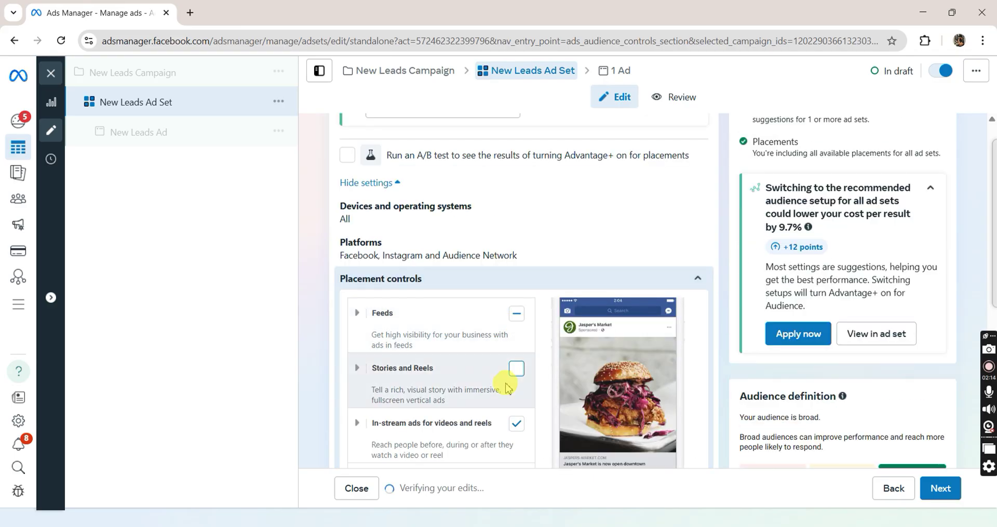
Step: Review the remaining placement settings and proceed to the ad setup
scroll(508, 382, down, 1)
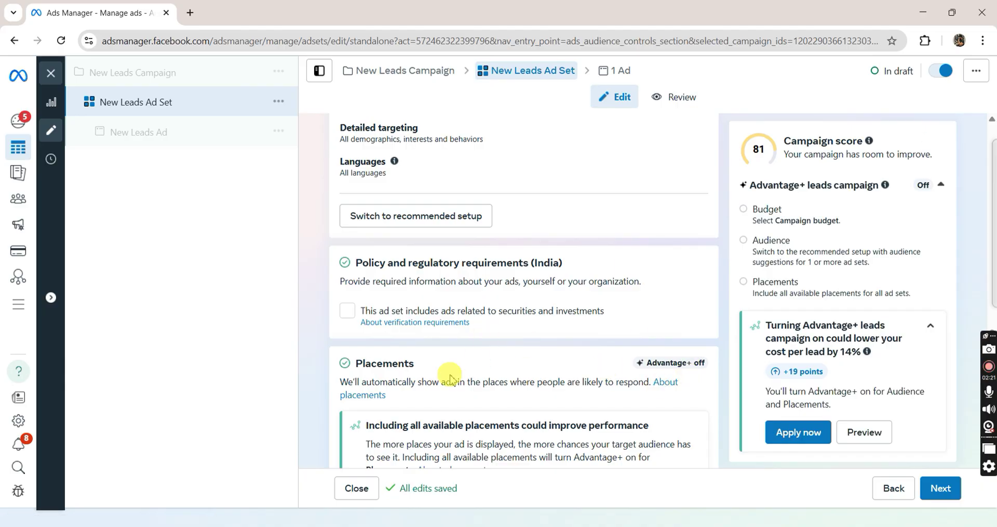
scroll(450, 379, down, 5)
scroll(451, 378, down, 1)
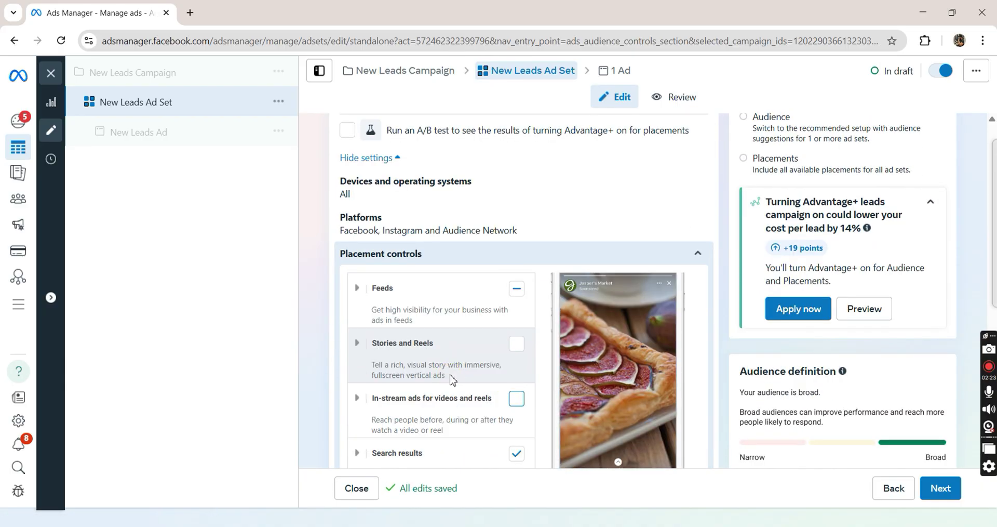
scroll(564, 369, down, 3)
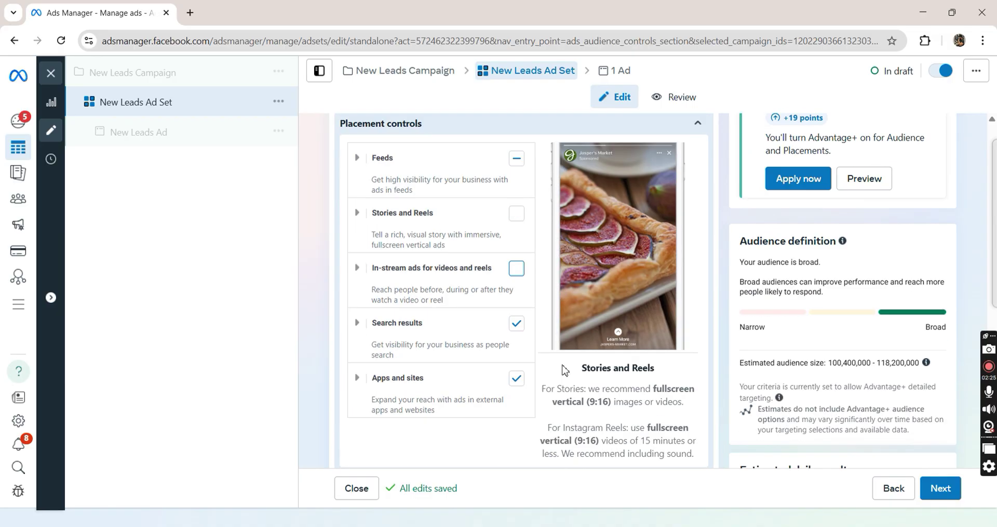
scroll(563, 369, up, 5)
scroll(564, 368, up, 4)
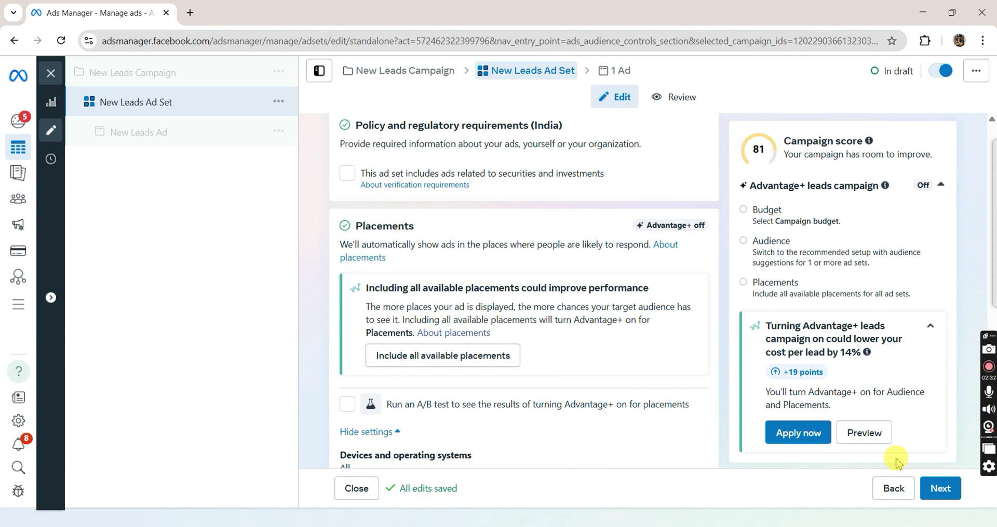
click(943, 486)
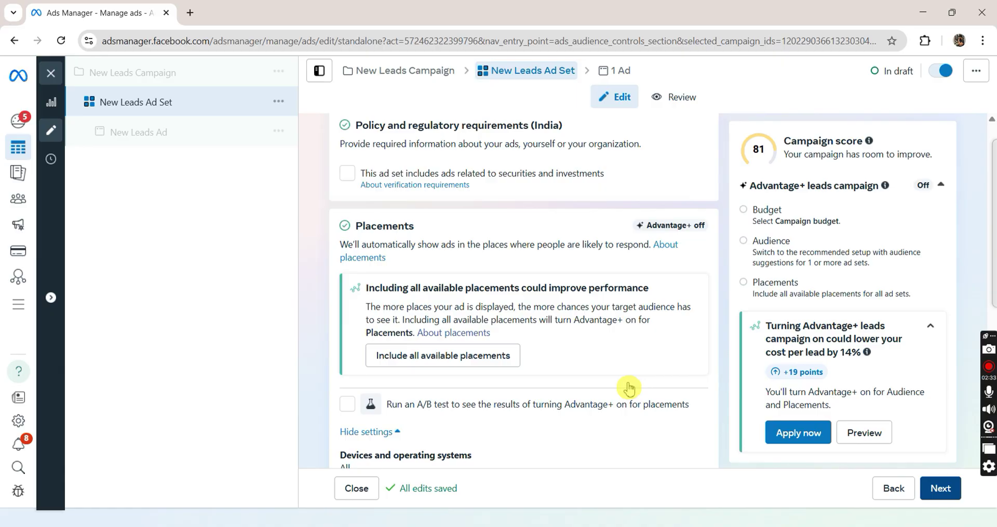